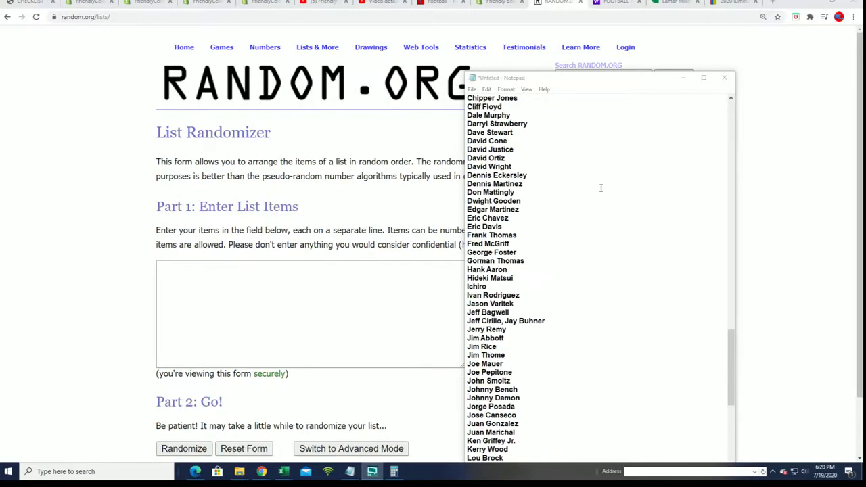
# Step: Copy the complete block of owner names below the checklist heading in the Notepad file
pyautogui.moveTo(733, 366); pyautogui.dragTo(747, 123)
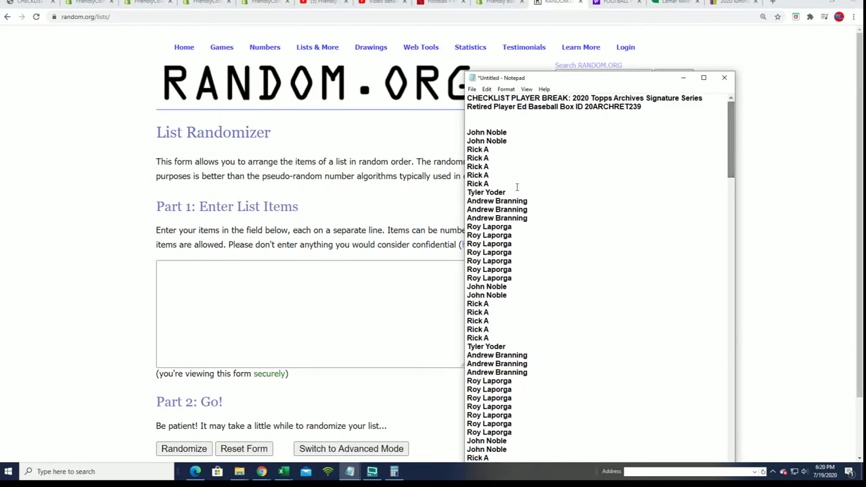
pyautogui.moveTo(467, 132); pyautogui.dragTo(528, 352)
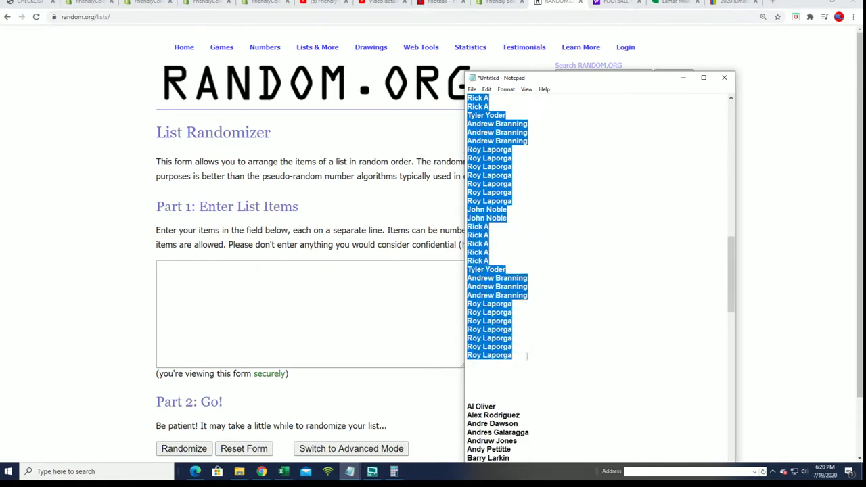
pyautogui.rightClick(488, 343)
pyautogui.click(511, 230)
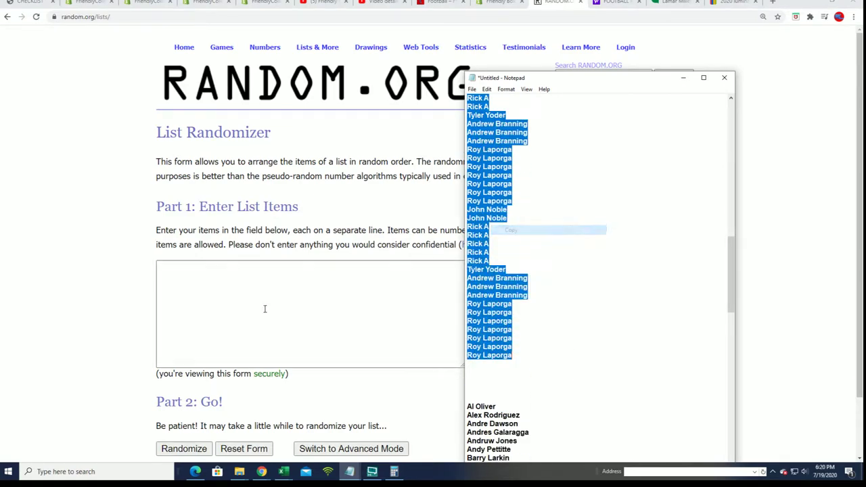
# Step: Paste the copied owner names into the List Randomizer's item field
pyautogui.click(179, 266)
pyautogui.rightClick(178, 269)
pyautogui.click(193, 336)
pyautogui.scroll(-1, 238, 327)
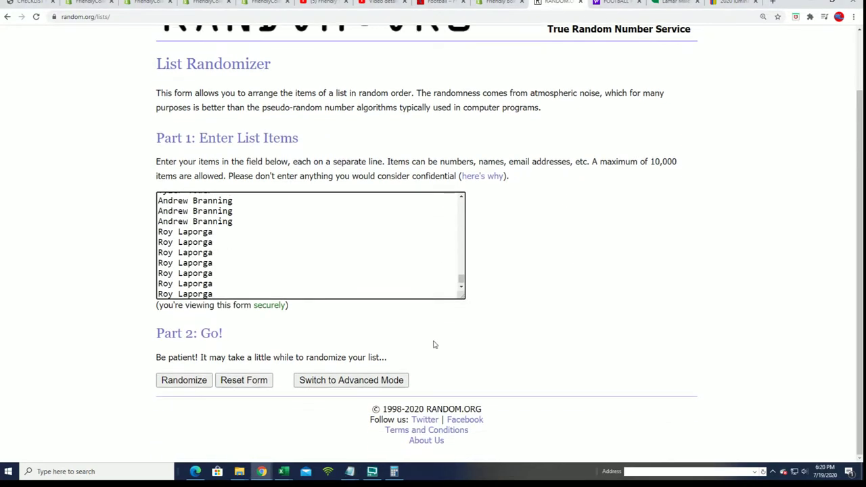
# Step: Randomize the owner name list seven times in total
pyautogui.click(184, 381)
pyautogui.scroll(-11, 156, 410)
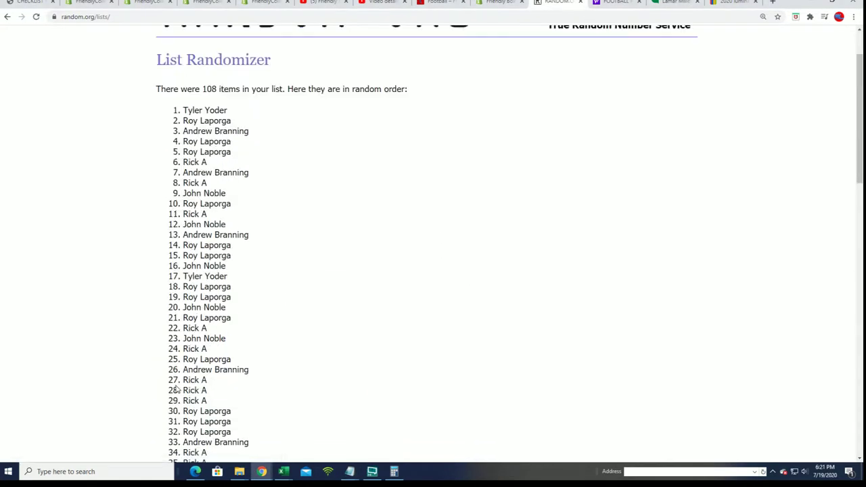
pyautogui.scroll(-4, 156, 406)
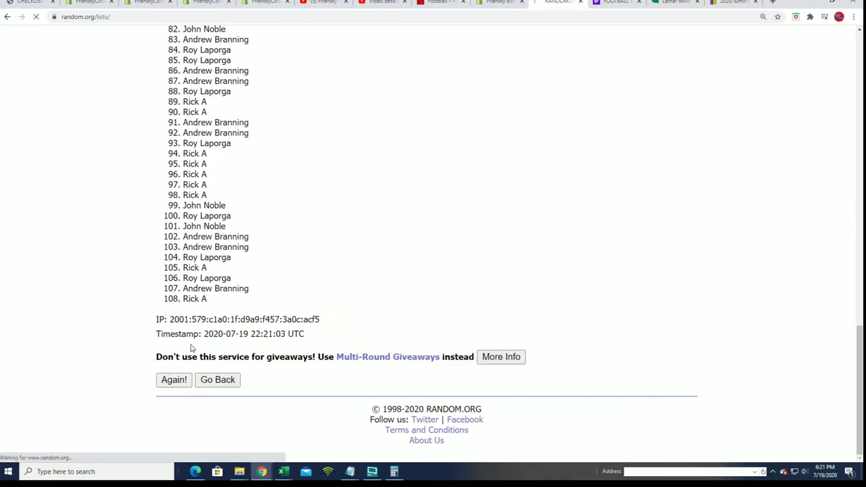
pyautogui.click(170, 379)
pyautogui.scroll(-10, 161, 426)
pyautogui.scroll(-4, 161, 427)
pyautogui.click(169, 380)
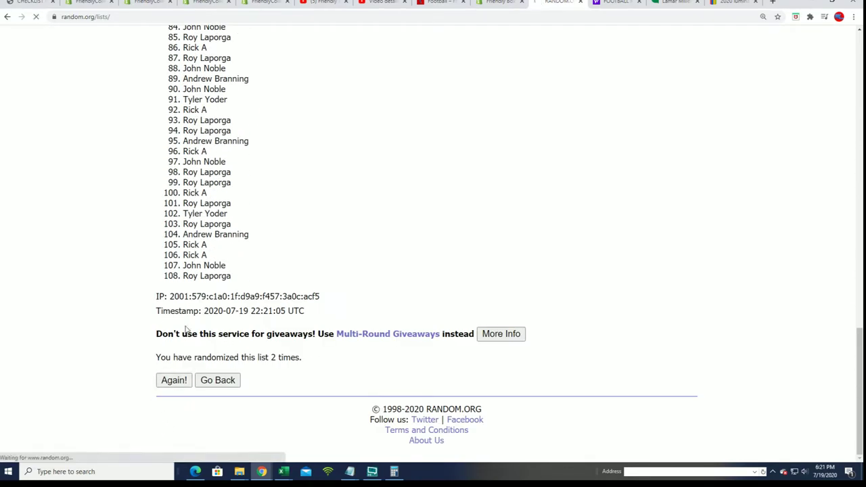
pyautogui.scroll(-6, 151, 422)
pyautogui.scroll(-6, 150, 422)
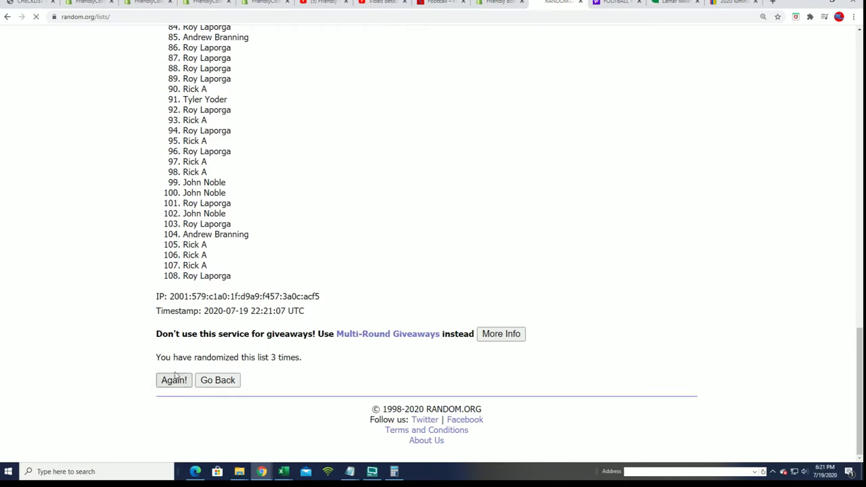
pyautogui.click(170, 380)
pyautogui.scroll(-10, 178, 373)
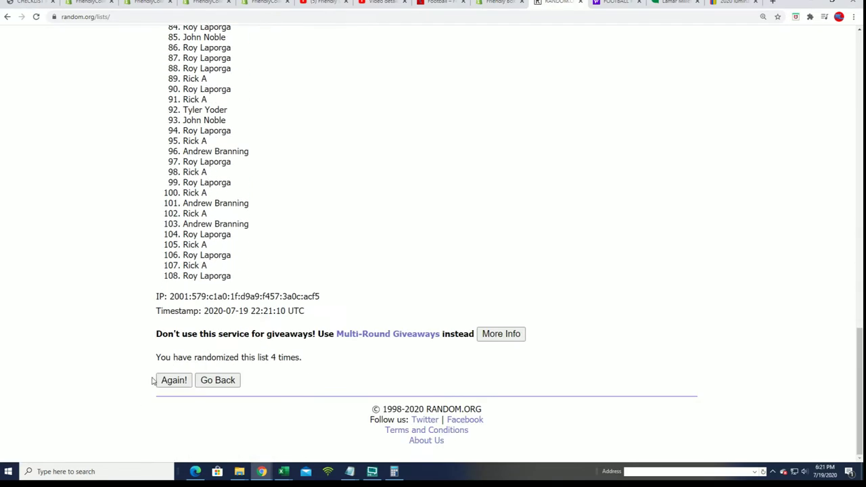
pyautogui.click(172, 380)
pyautogui.scroll(-10, 134, 404)
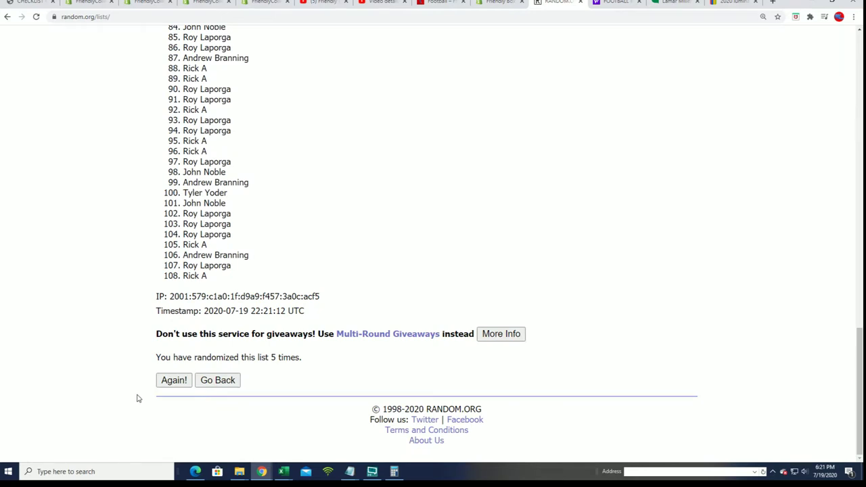
pyautogui.click(174, 380)
pyautogui.scroll(-10, 156, 420)
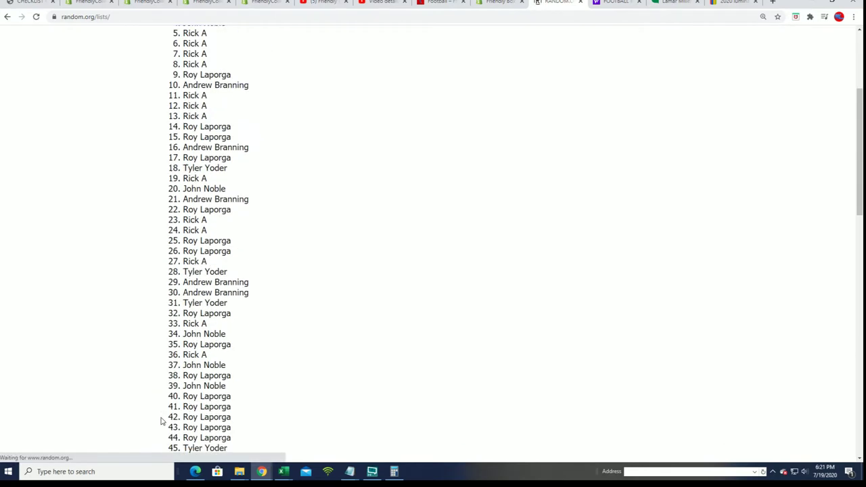
pyautogui.scroll(-5, 155, 416)
pyautogui.click(174, 380)
pyautogui.scroll(-3, 292, 287)
pyautogui.scroll(2, 292, 287)
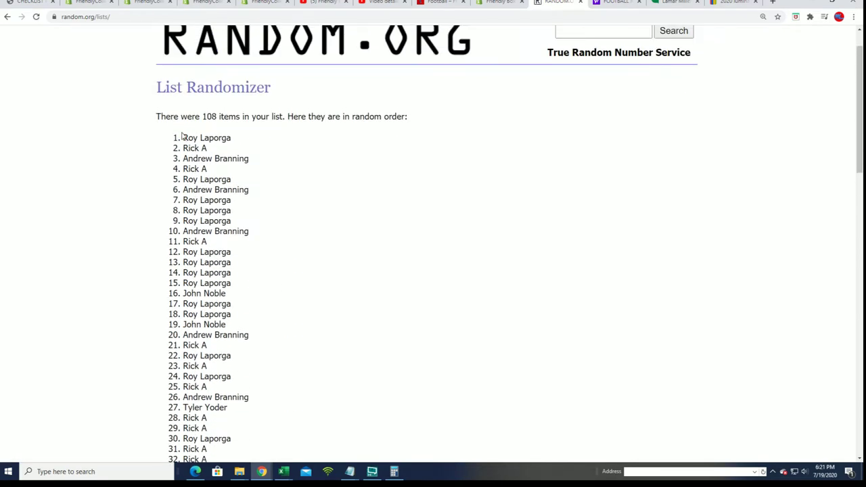
pyautogui.moveTo(183, 137); pyautogui.dragTo(280, 296)
pyautogui.scroll(-12, 259, 249)
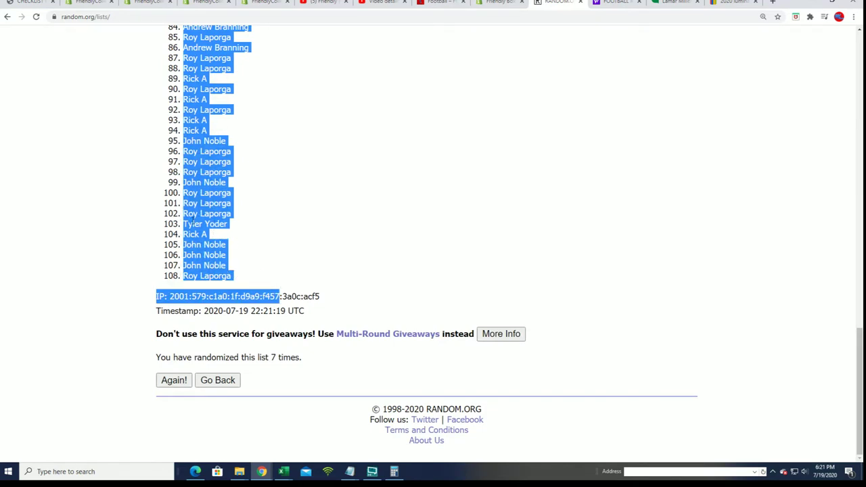
pyautogui.click(183, 183)
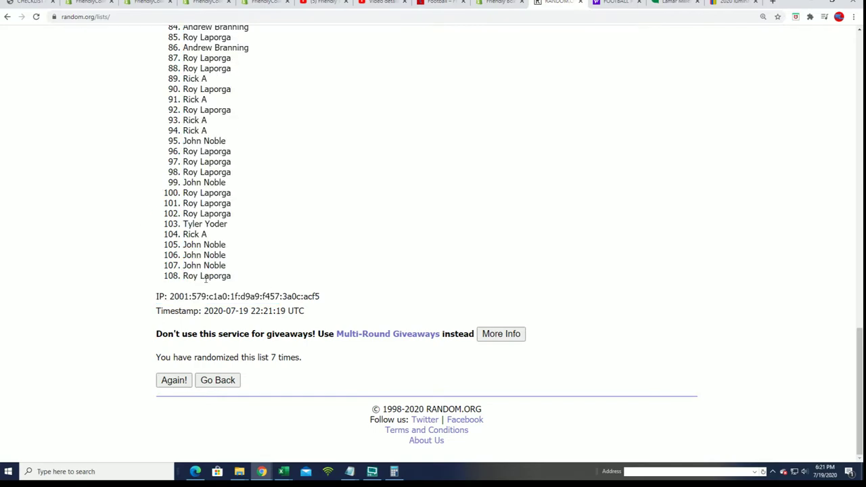
# Step: Copy all 108 randomized owner names, without the IP and timestamp lines below them
pyautogui.moveTo(237, 279); pyautogui.dragTo(179, 184)
pyautogui.scroll(10, 203, 223)
pyautogui.scroll(4, 217, 218)
pyautogui.rightClick(186, 186)
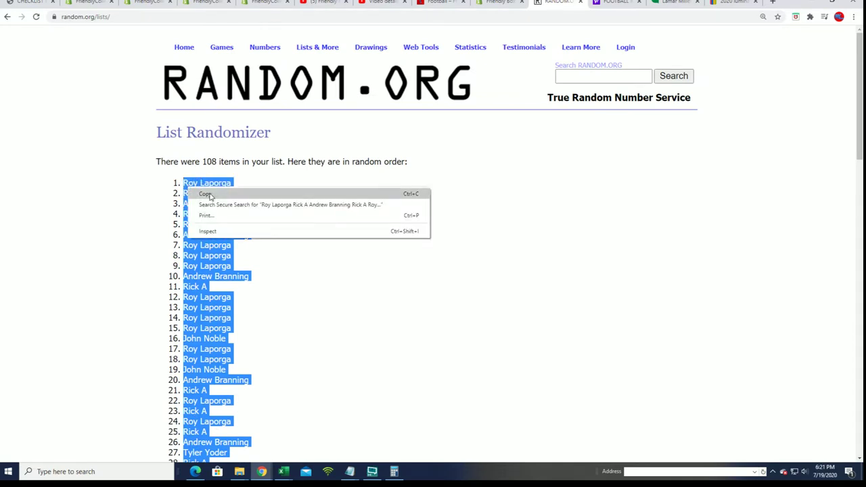
pyautogui.click(207, 193)
# Step: Switch to the Excel workbook and paste the randomized owner names as Text starting in cell A2
pyautogui.hotkey('alt', 'Tab')
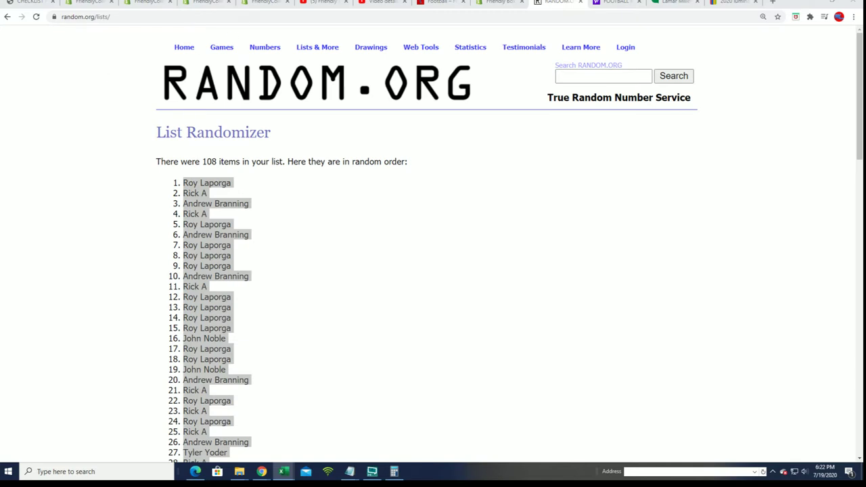
pyautogui.hotkey('alt', 'Tab')
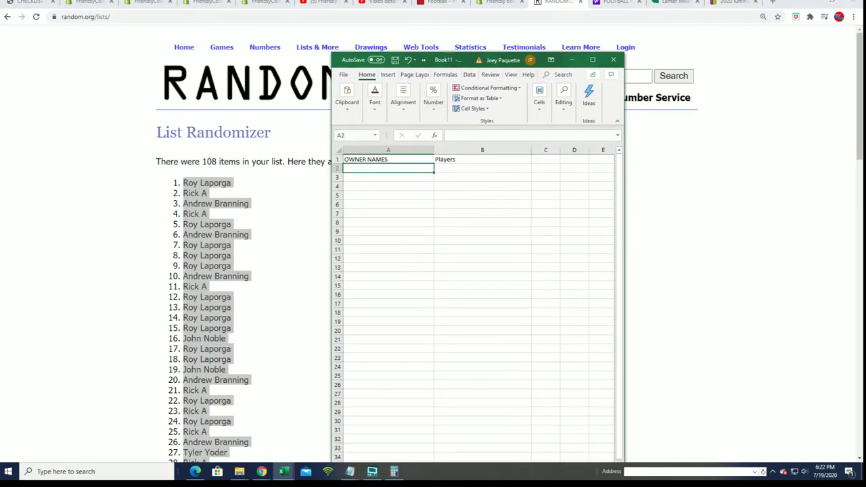
pyautogui.hotkey('alt', 'Tab')
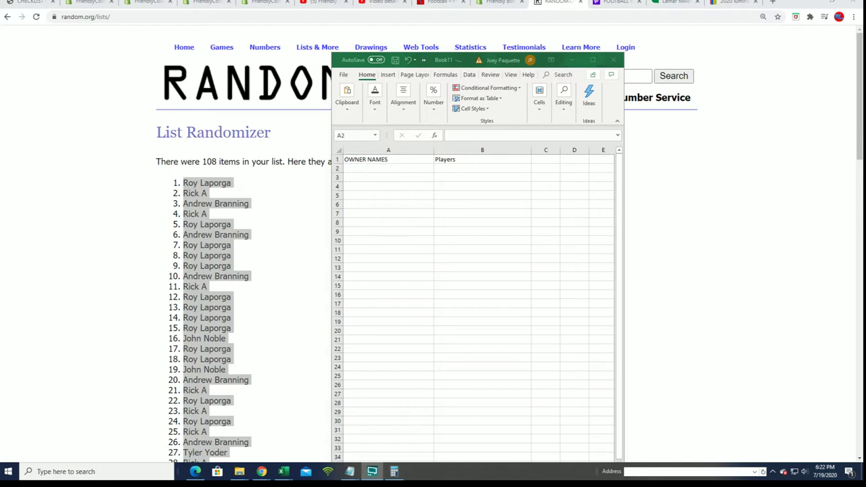
pyautogui.click(369, 169)
pyautogui.rightClick(381, 170)
pyautogui.click(374, 220)
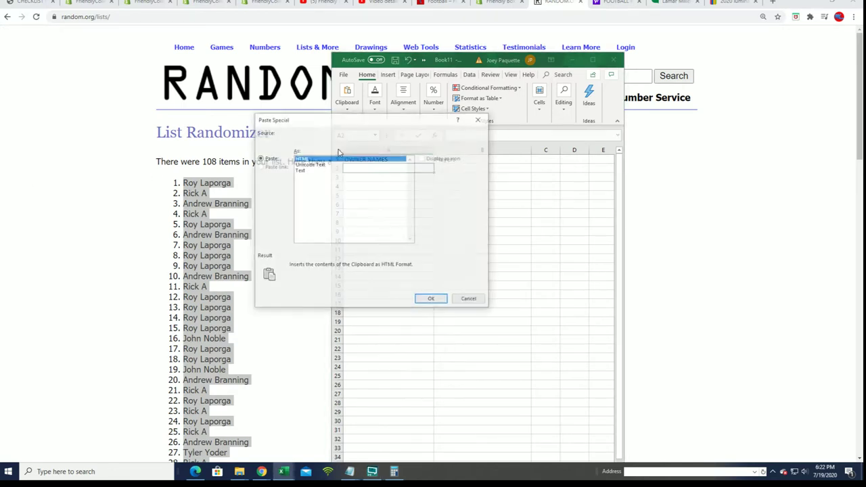
pyautogui.click(301, 172)
pyautogui.click(432, 299)
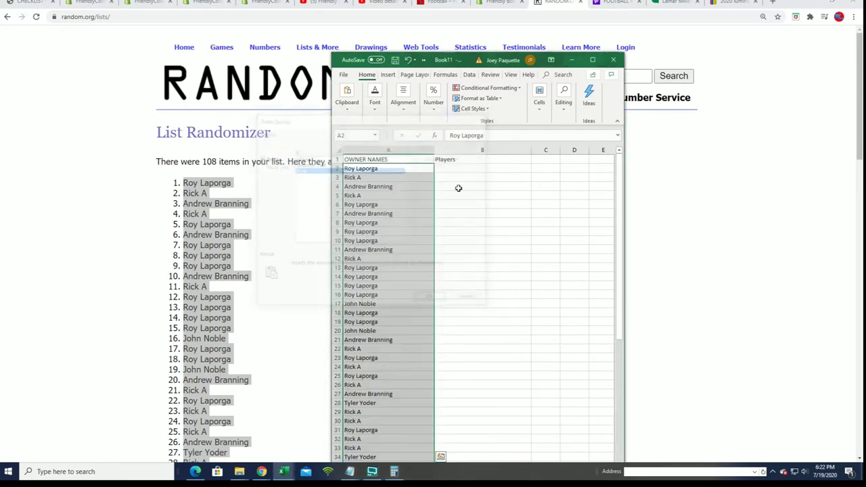
# Step: Maximize the workbook window and narrow column A to fit the owner names
pyautogui.hotkey('alt', 'Tab')
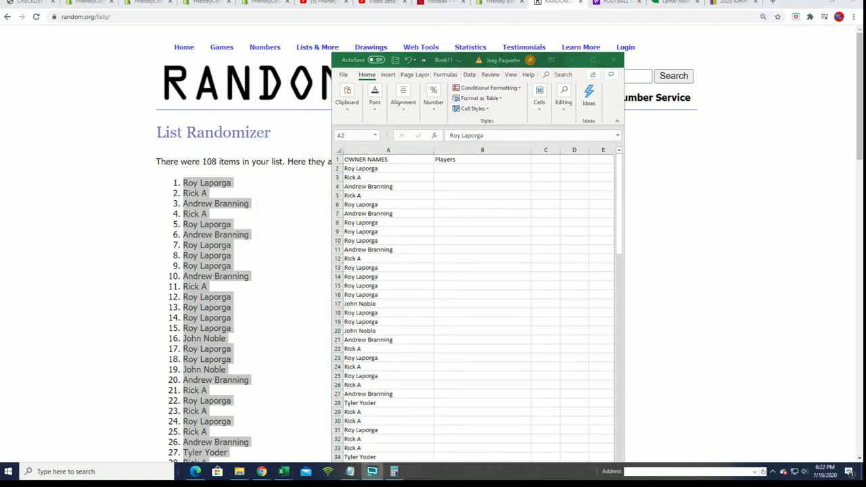
pyautogui.click(592, 59)
pyautogui.hotkey('alt', 'Tab')
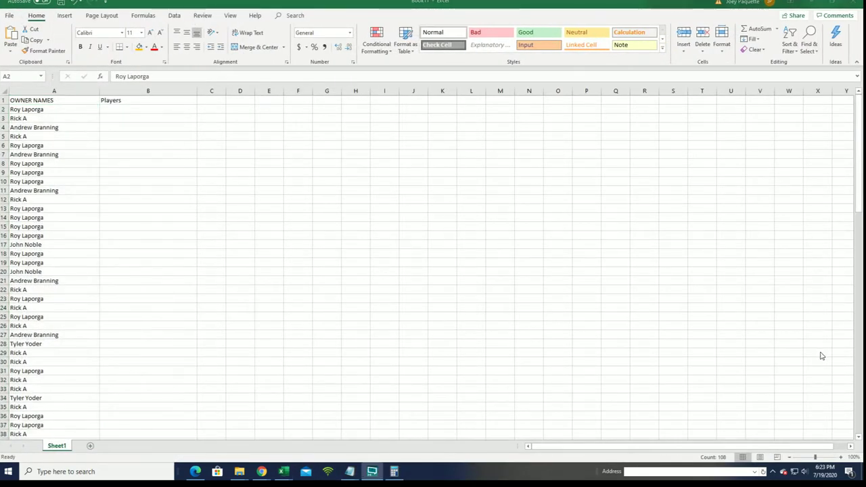
pyautogui.click(817, 457)
pyautogui.moveTo(816, 457); pyautogui.dragTo(823, 457)
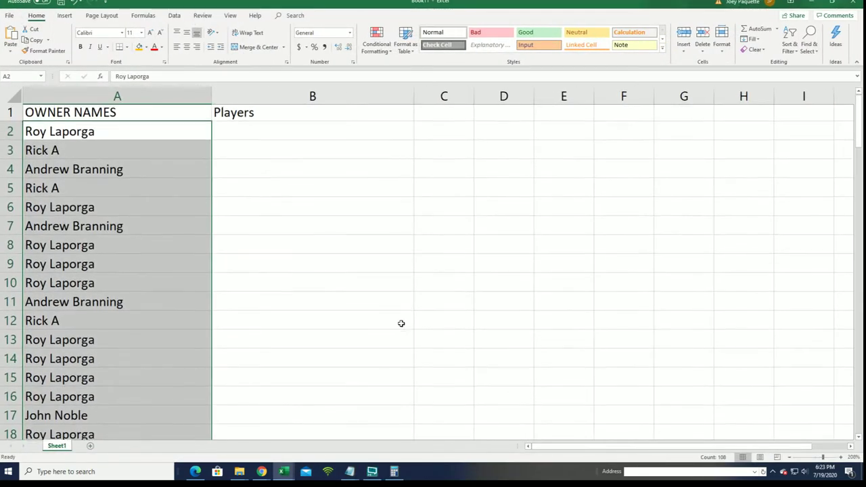
pyautogui.click(182, 95)
pyautogui.moveTo(211, 94); pyautogui.dragTo(133, 131)
pyautogui.click(160, 135)
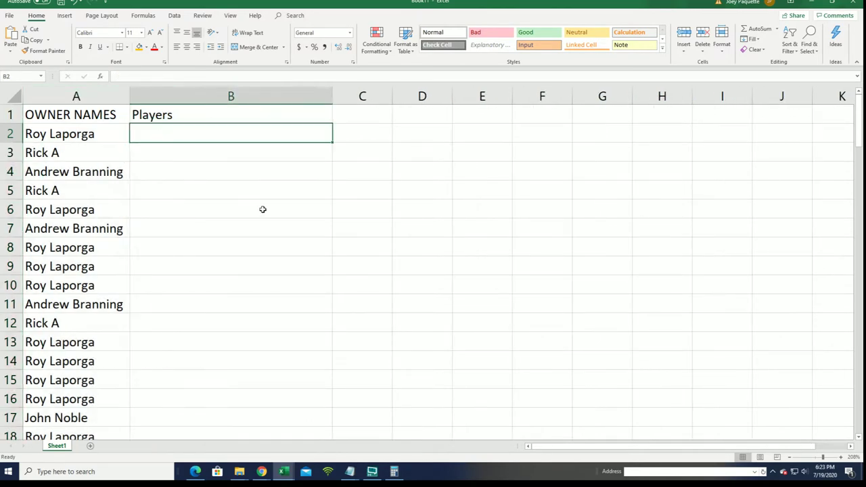
# Step: Reduce the sheet zoom, then restore the workbook to a smaller window and minimize it
pyautogui.click(790, 458)
pyautogui.click(790, 458)
pyautogui.click(790, 458)
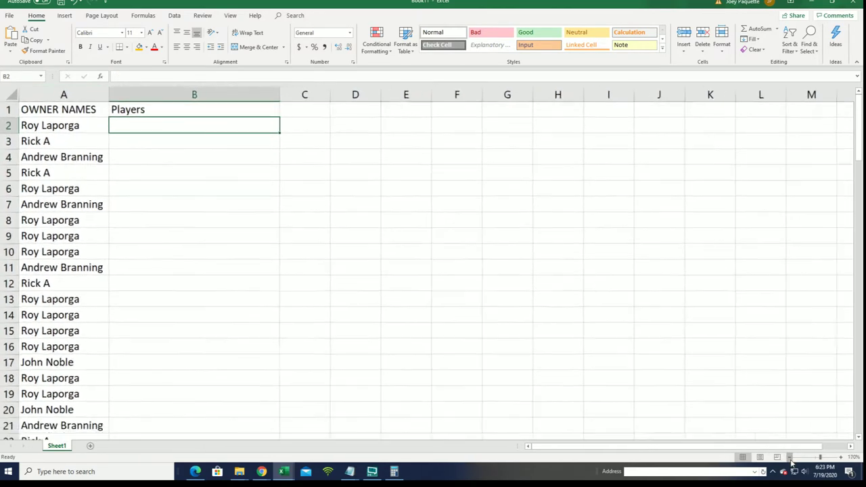
pyautogui.click(790, 458)
pyautogui.click(790, 458)
pyautogui.click(790, 458)
pyautogui.moveTo(431, 4); pyautogui.dragTo(411, 68)
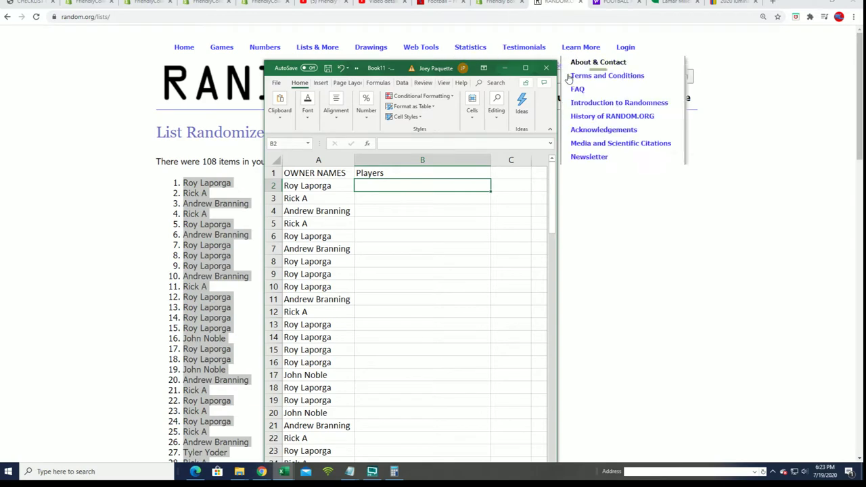
pyautogui.click(503, 67)
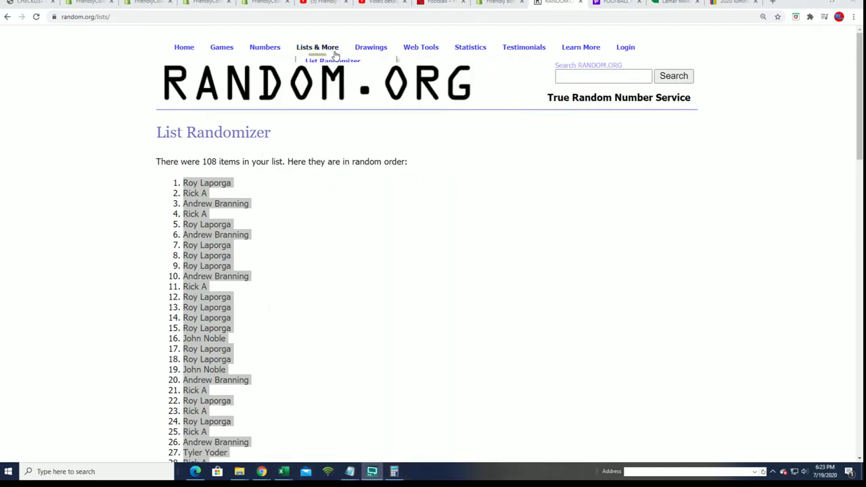
# Step: Open a blank List Randomizer form and copy the full player list, Al Oliver through Will Clark, from the Notepad file
pyautogui.click(325, 60)
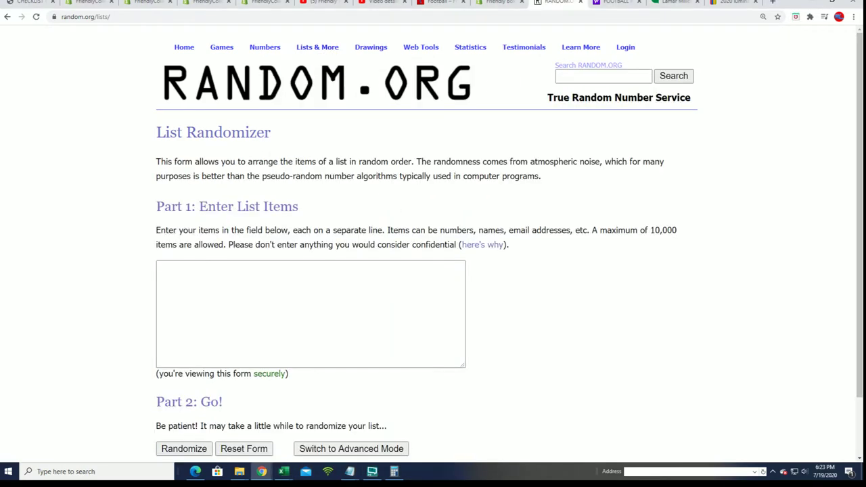
pyautogui.hotkey('alt', 'Tab')
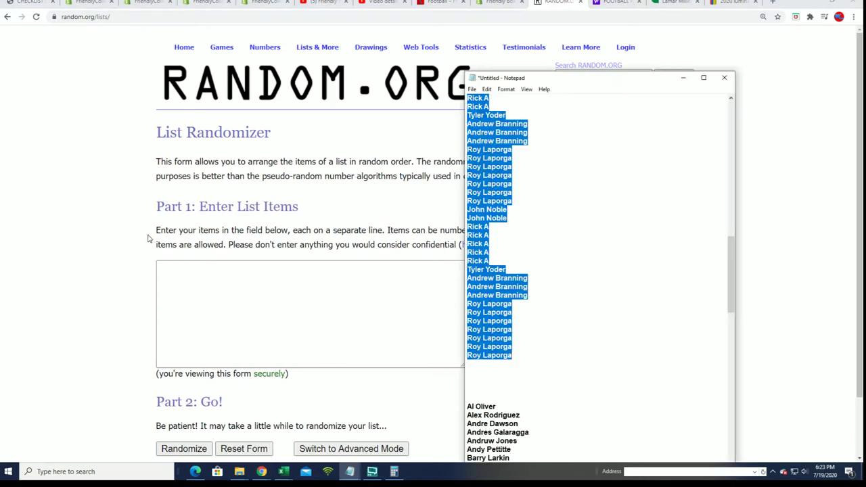
pyautogui.moveTo(649, 68); pyautogui.dragTo(644, 0)
pyautogui.scroll(-20, 562, 406)
pyautogui.scroll(-10, 568, 408)
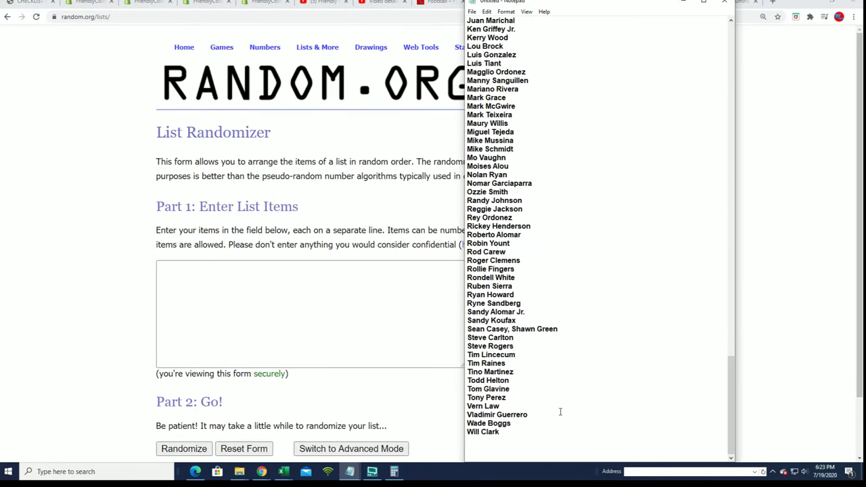
pyautogui.moveTo(500, 431); pyautogui.dragTo(473, 295)
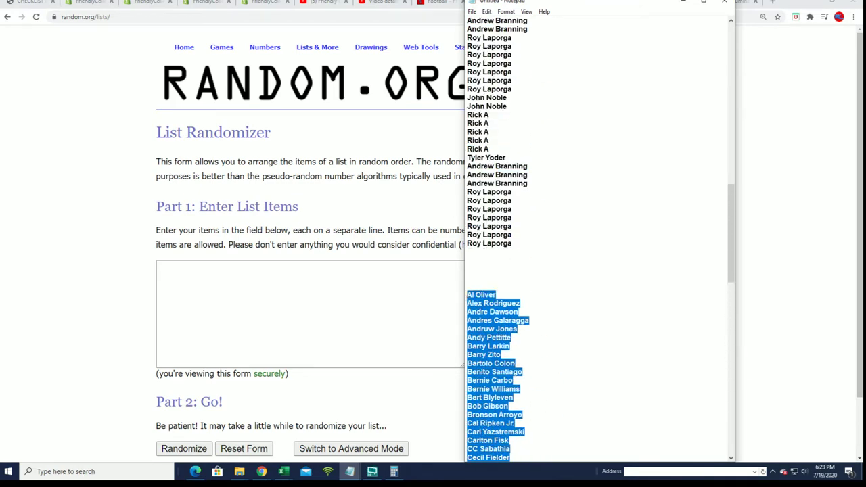
pyautogui.rightClick(468, 299)
pyautogui.click(485, 329)
# Step: Paste the copied player list into the List Randomizer's item field
pyautogui.click(229, 281)
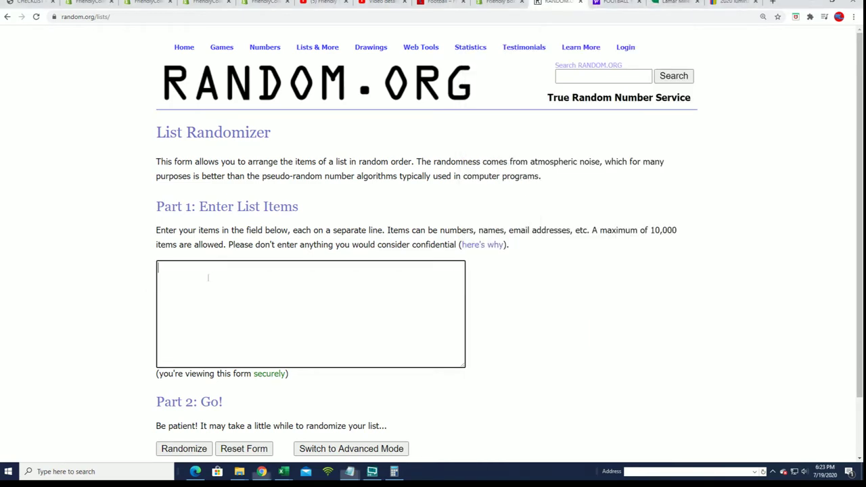
pyautogui.rightClick(197, 276)
pyautogui.click(224, 347)
pyautogui.scroll(-1, 501, 304)
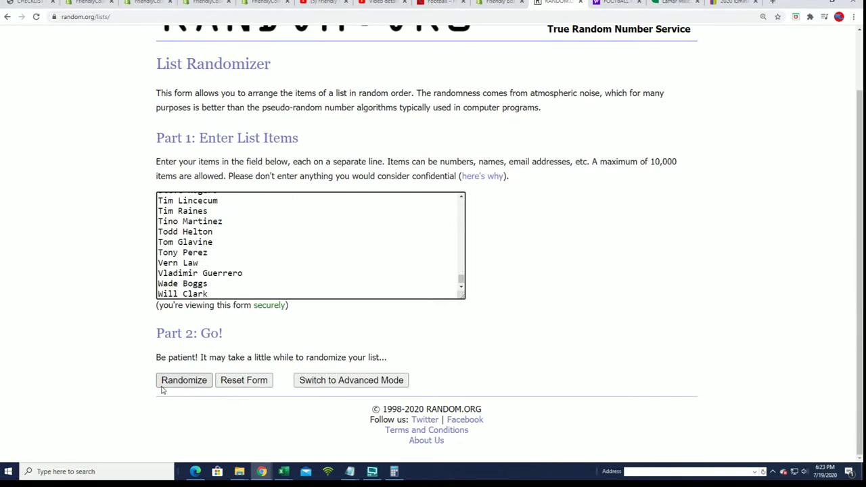
# Step: Randomize the player list seven times in the List Randomizer
pyautogui.click(165, 378)
pyautogui.scroll(-15, 151, 379)
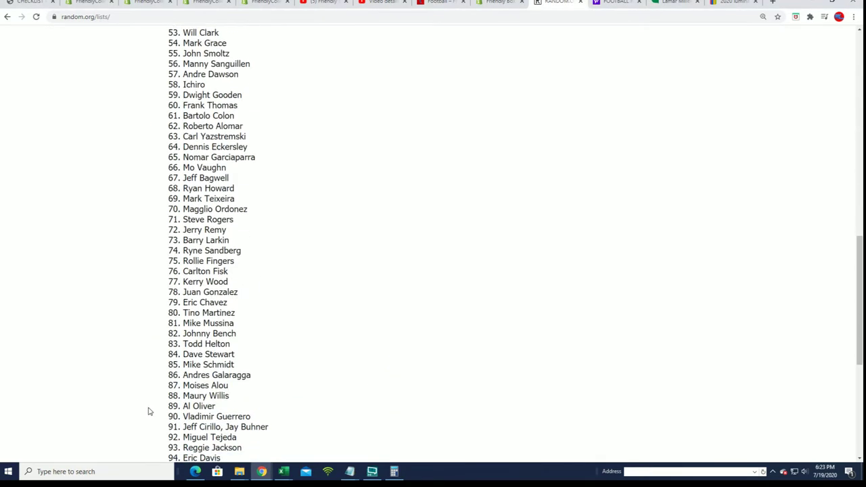
pyautogui.click(171, 383)
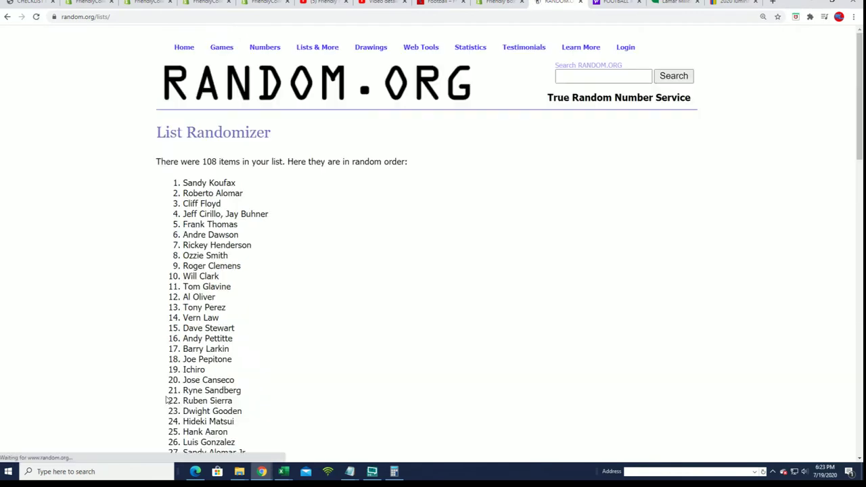
pyautogui.scroll(-15, 164, 405)
pyautogui.scroll(-1, 164, 405)
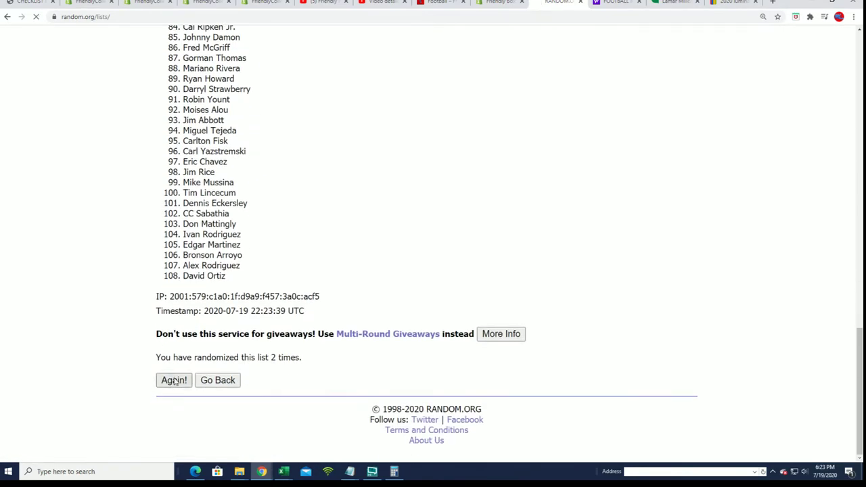
pyautogui.click(175, 379)
pyautogui.scroll(-7, 183, 386)
pyautogui.scroll(-8, 191, 388)
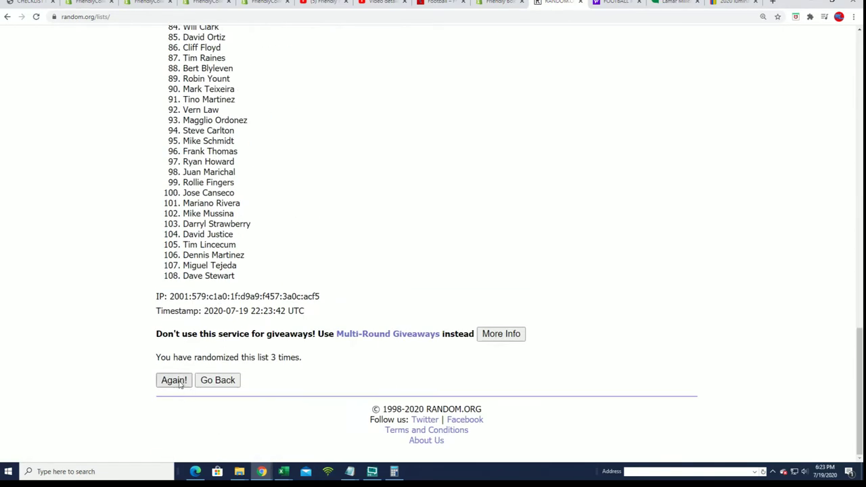
pyautogui.click(172, 379)
pyautogui.scroll(-10, 203, 389)
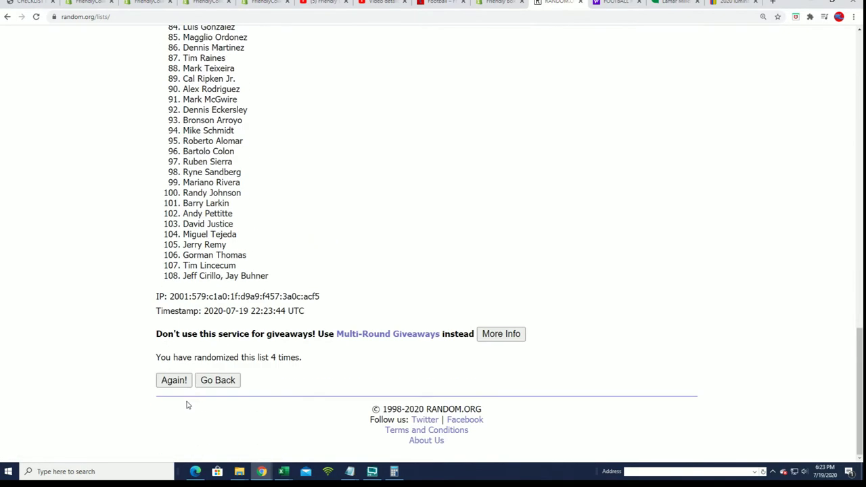
pyautogui.click(169, 381)
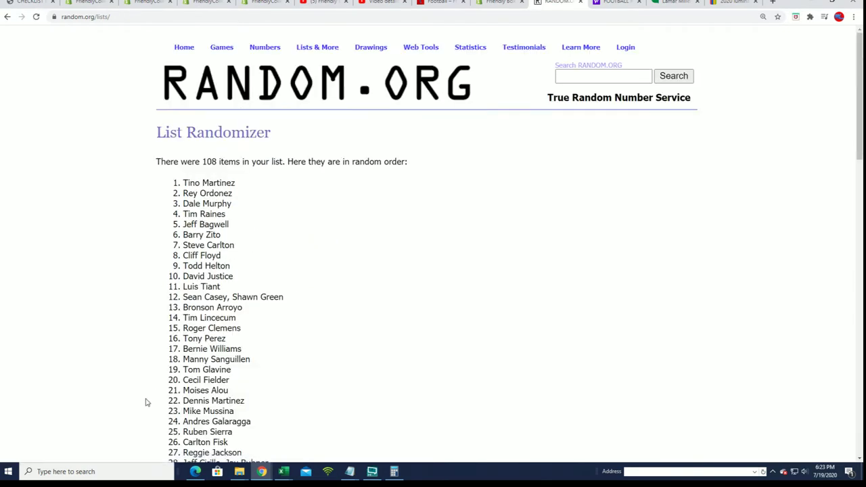
pyautogui.scroll(-15, 131, 433)
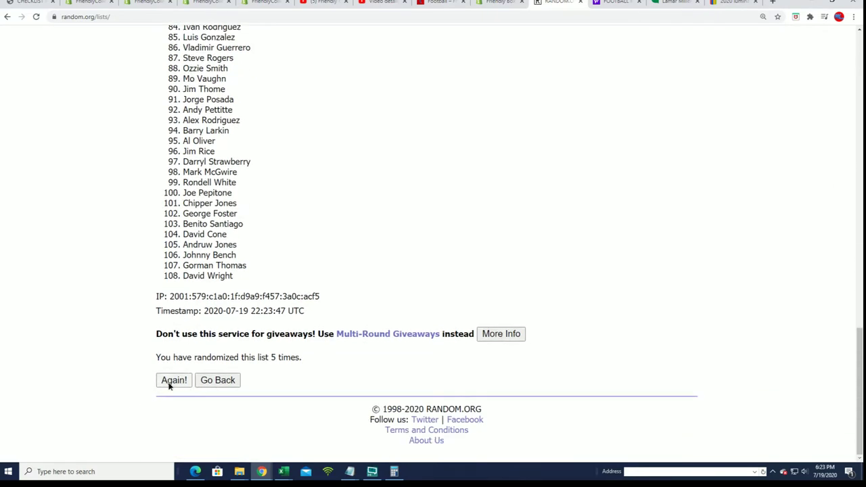
pyautogui.click(173, 380)
pyautogui.scroll(-15, 213, 393)
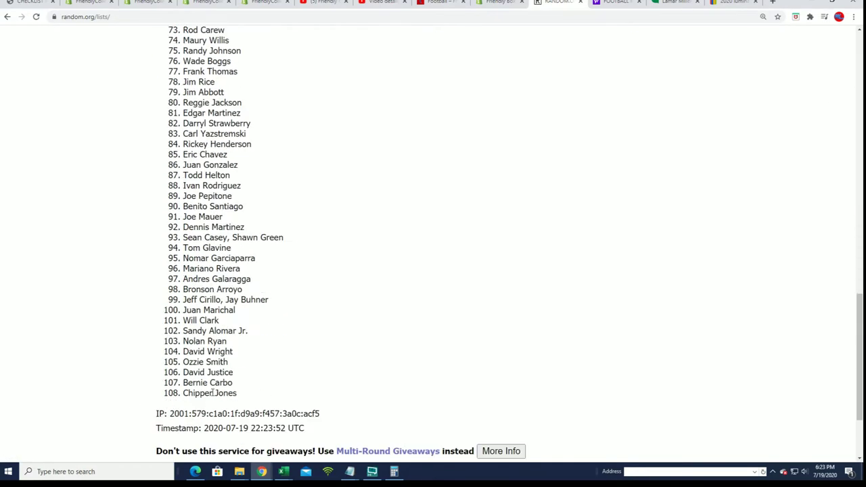
pyautogui.scroll(-1, 213, 392)
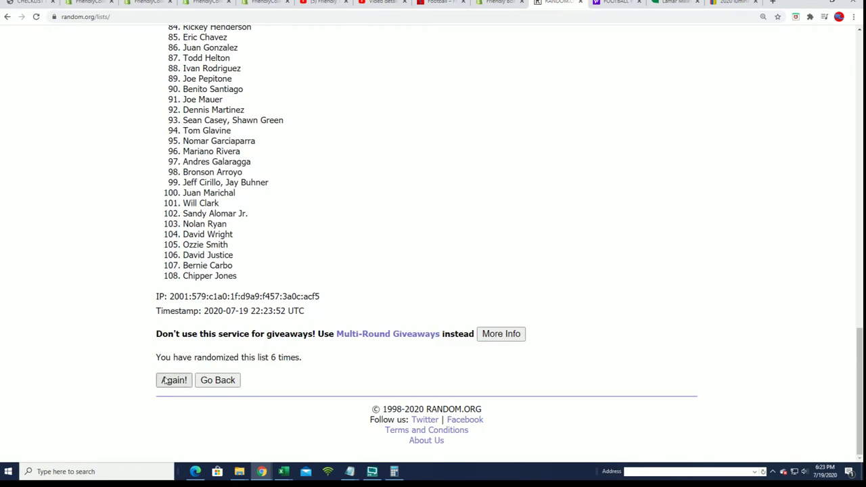
pyautogui.click(166, 380)
# Step: Copy the full randomized player list, Roberto Alomar through Robin Yount, from the results page
pyautogui.scroll(-1, 203, 181)
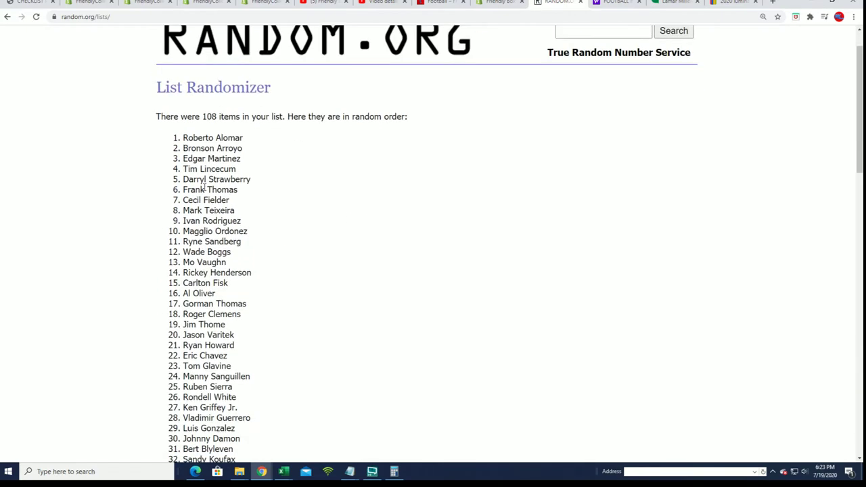
pyautogui.moveTo(183, 138); pyautogui.dragTo(237, 421)
pyautogui.rightClick(223, 410)
pyautogui.click(243, 416)
pyautogui.scroll(-2, 318, 394)
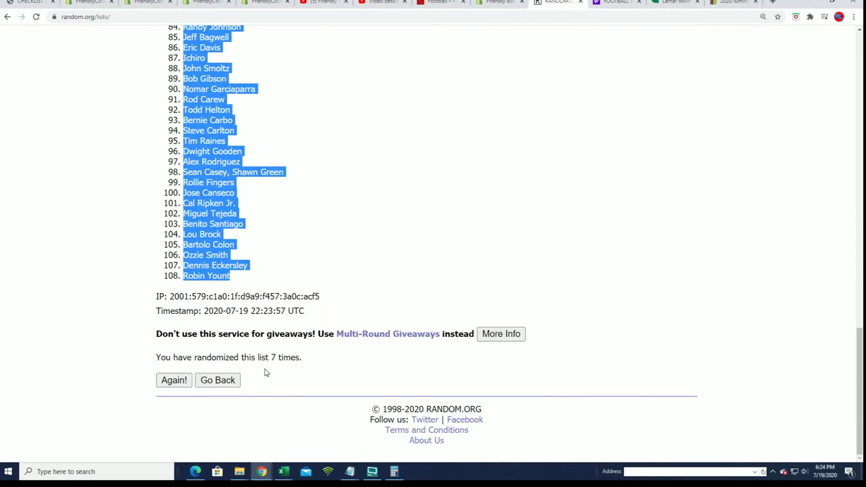
pyautogui.scroll(2, 307, 359)
pyautogui.scroll(13, 317, 332)
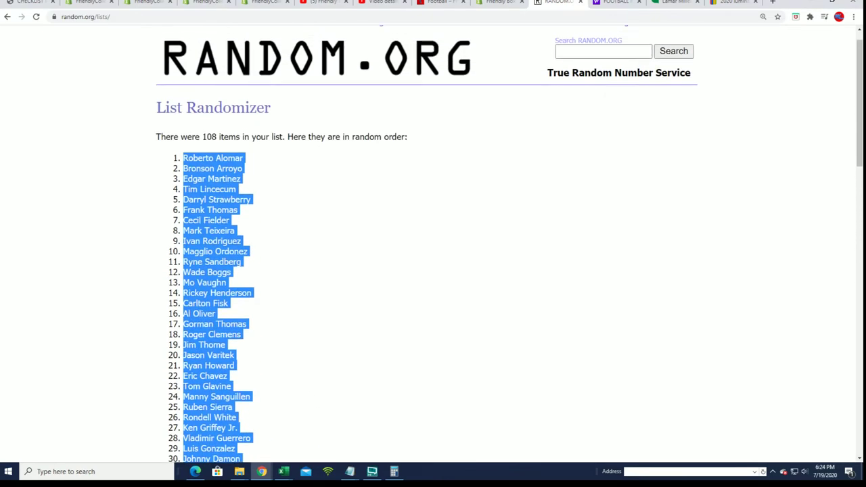
# Step: Switch to the Excel workbook and paste the randomized players as plain text into the Players column, starting at B2
pyautogui.hotkey('alt', 'Tab')
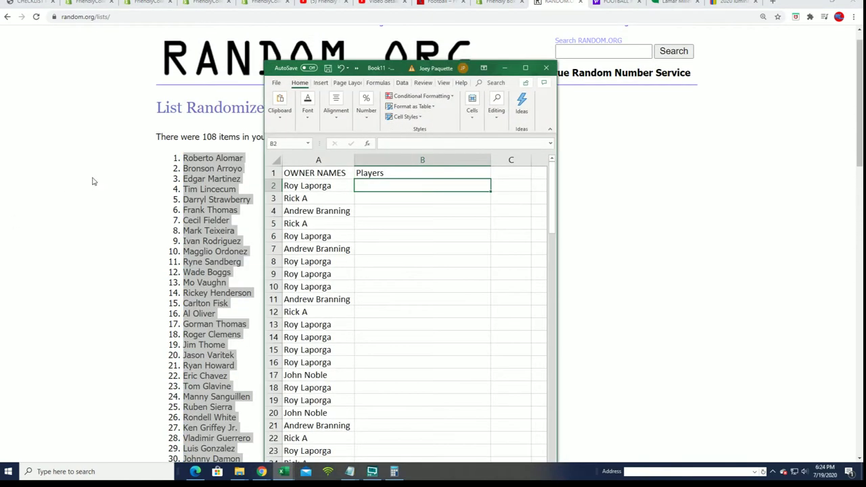
pyautogui.rightClick(374, 188)
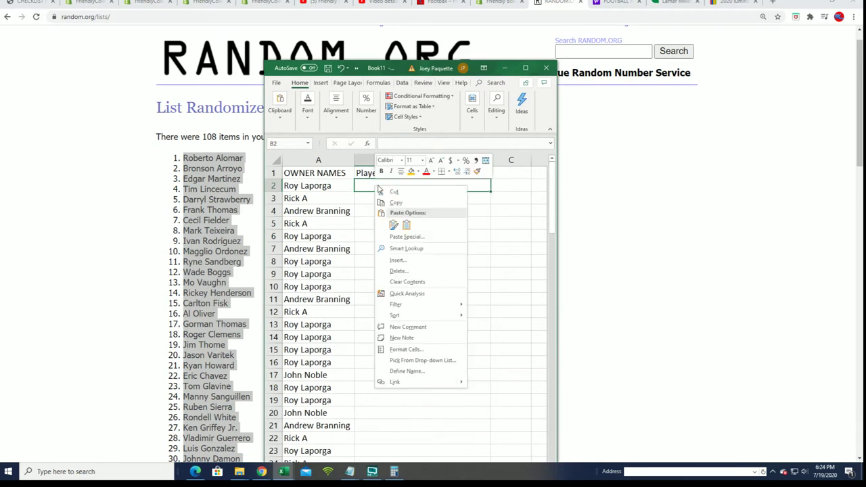
pyautogui.click(399, 238)
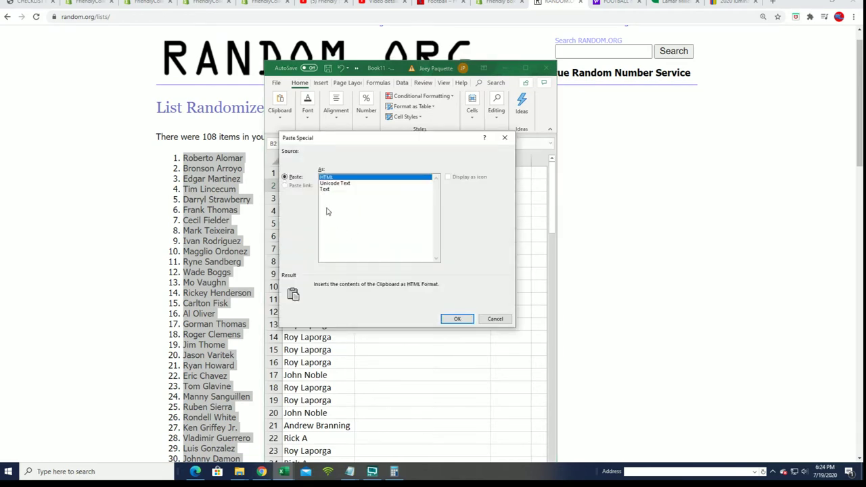
pyautogui.click(325, 190)
pyautogui.click(456, 319)
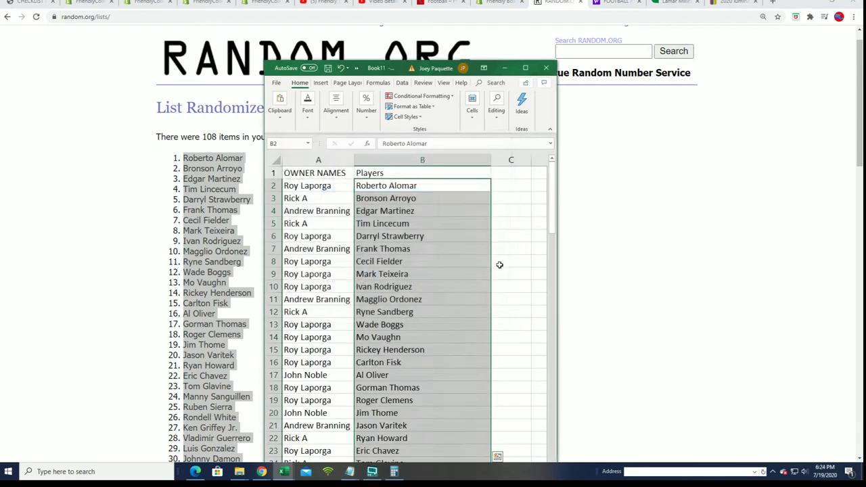
# Step: Maximize the workbook window and set the sheet zoom to 170%
pyautogui.click(525, 68)
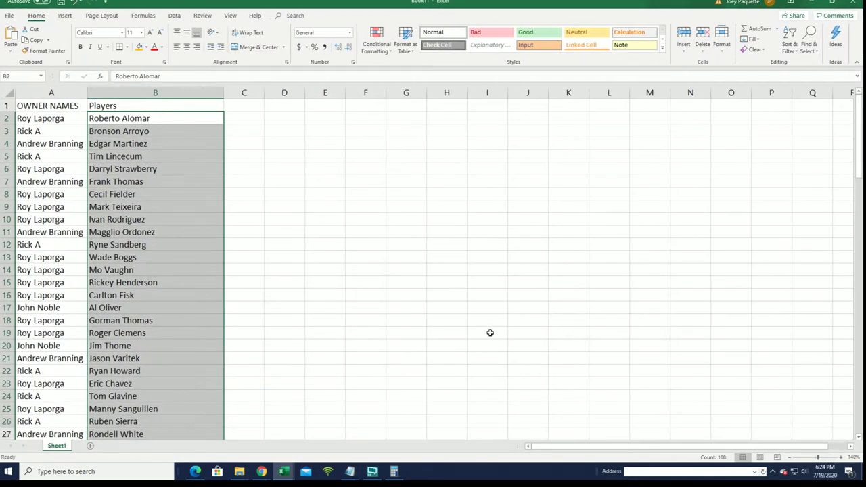
pyautogui.click(840, 457)
pyautogui.click(840, 457)
pyautogui.click(840, 457)
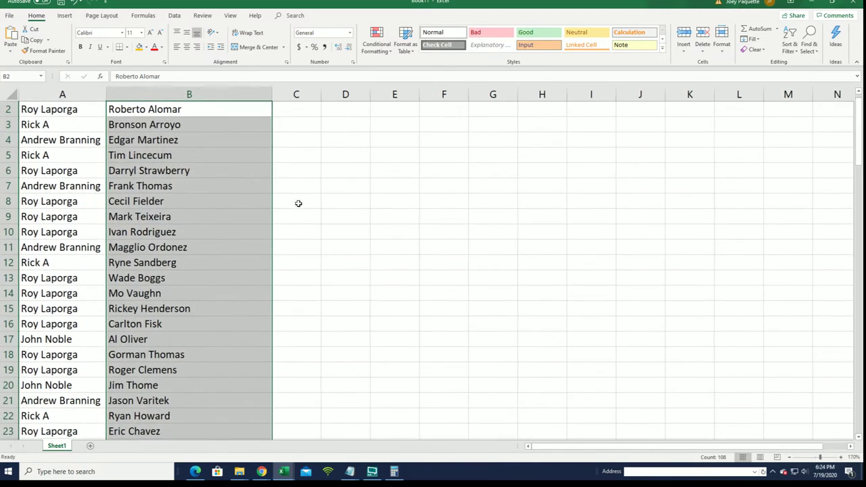
# Step: Examine the owner and player pairings in columns A and B from row 2 through row 109
pyautogui.click(172, 183)
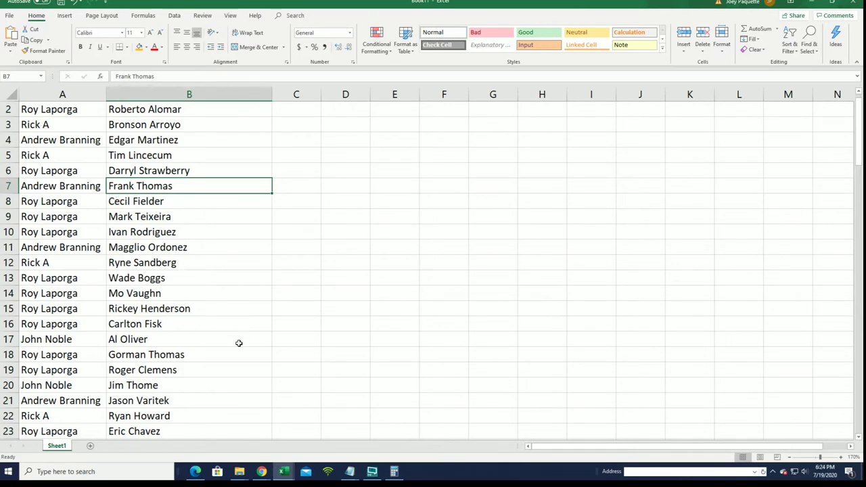
pyautogui.scroll(-1, 222, 362)
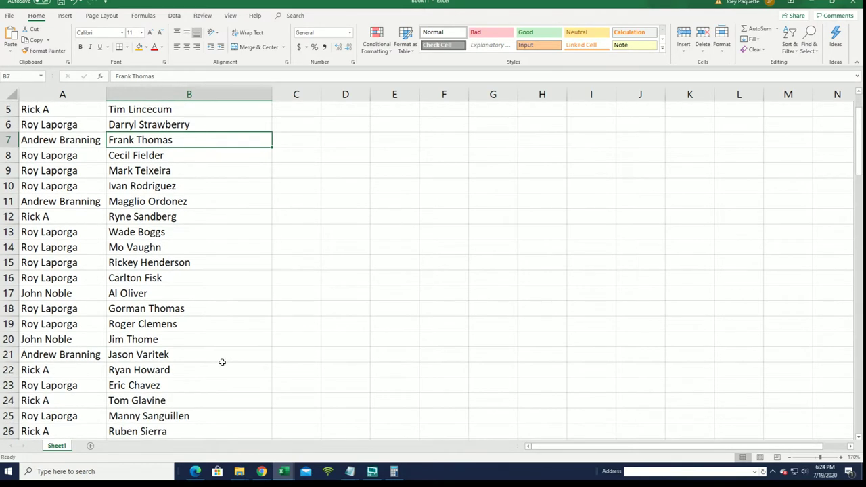
pyautogui.scroll(-1, 222, 362)
pyautogui.click(210, 308)
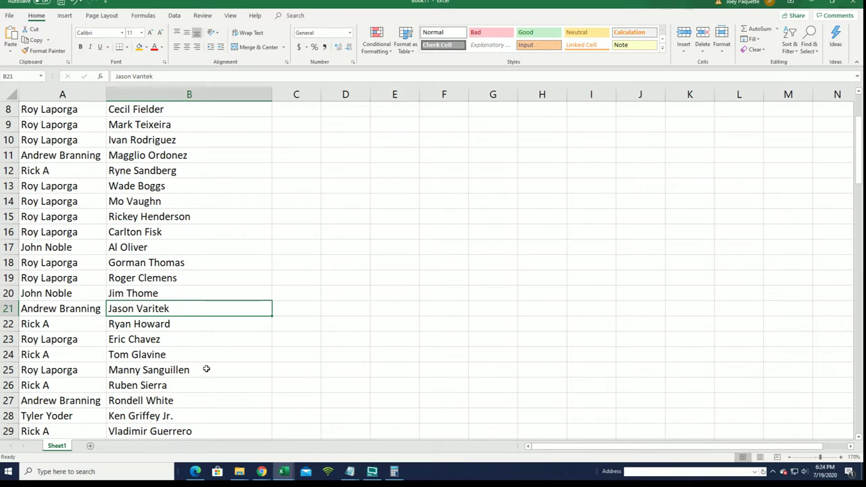
pyautogui.scroll(-2, 207, 369)
pyautogui.scroll(-1, 206, 371)
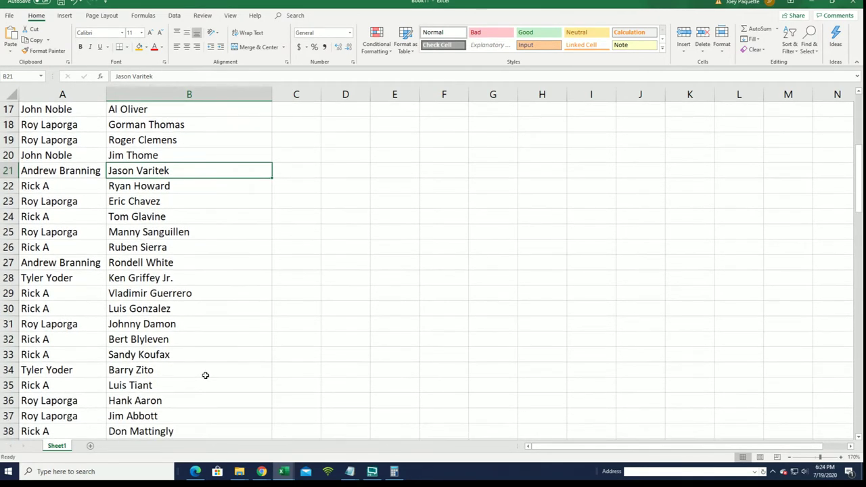
pyautogui.click(195, 280)
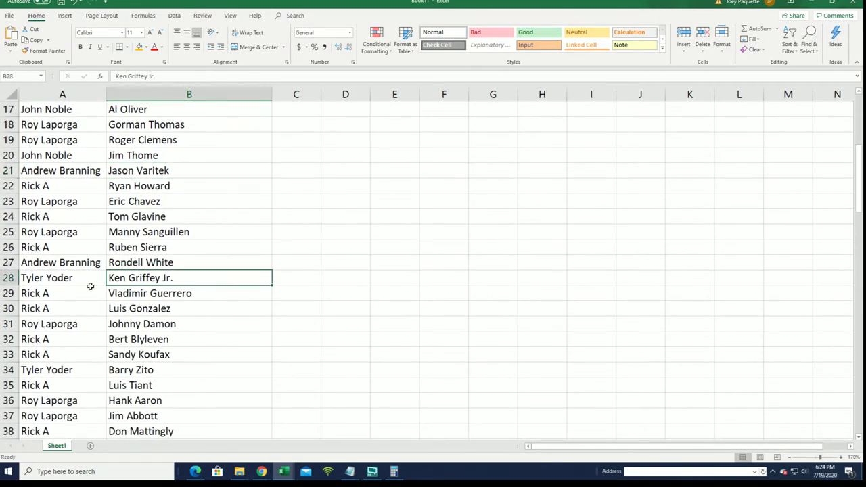
pyautogui.scroll(-2, 220, 335)
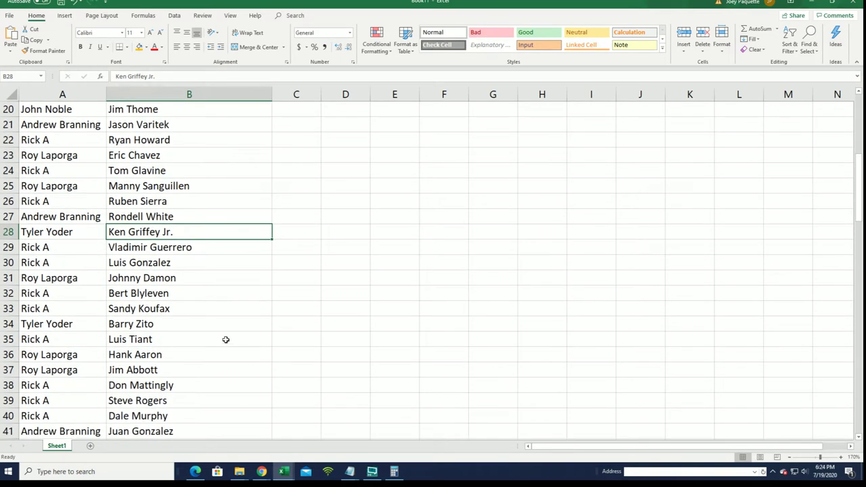
pyautogui.scroll(-2, 222, 332)
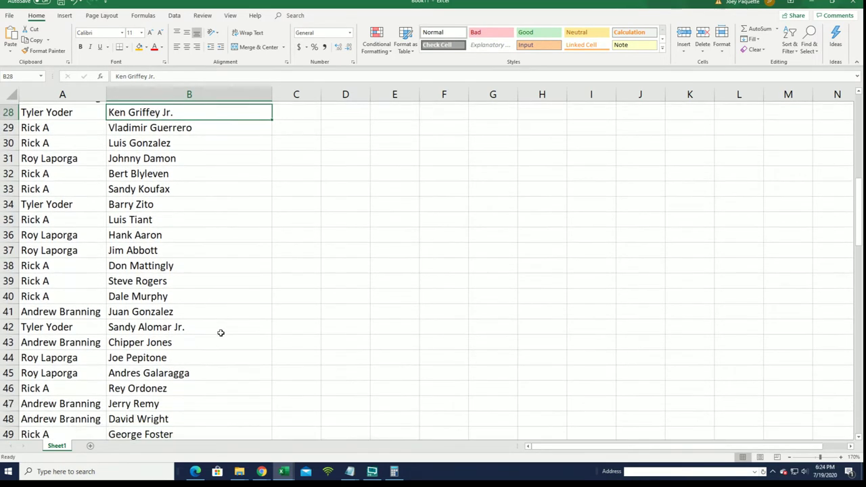
pyautogui.scroll(-2, 220, 332)
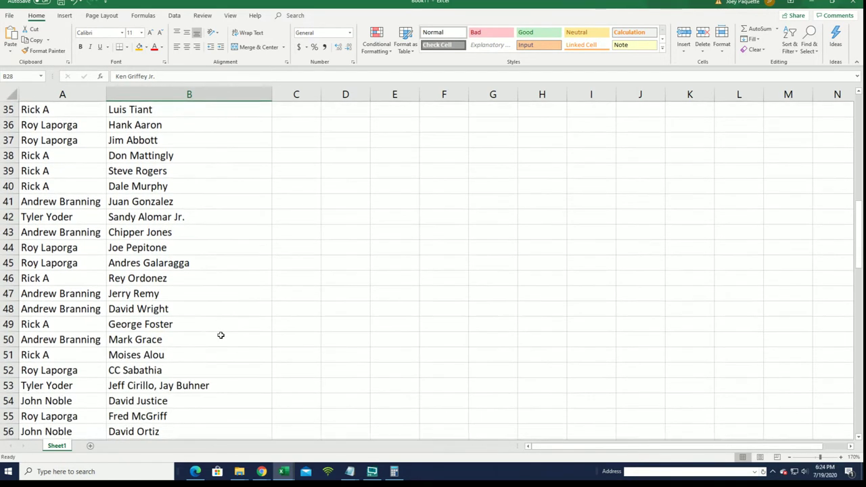
pyautogui.scroll(-3, 220, 334)
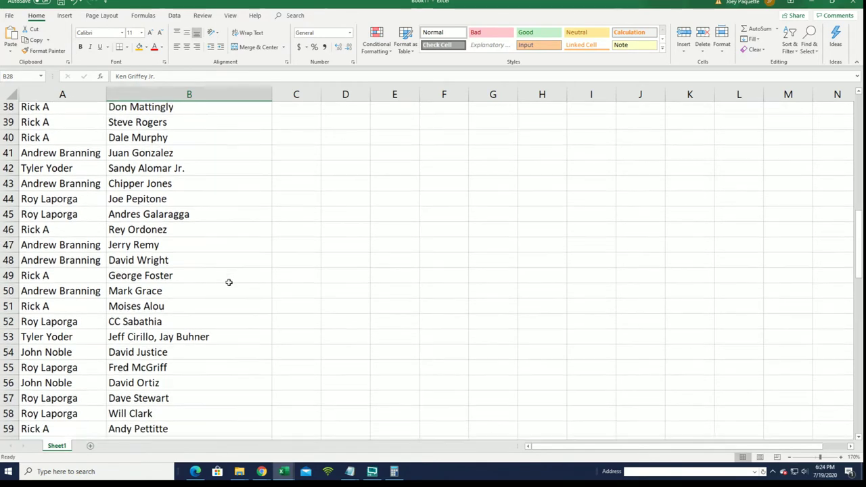
pyautogui.scroll(-4, 226, 288)
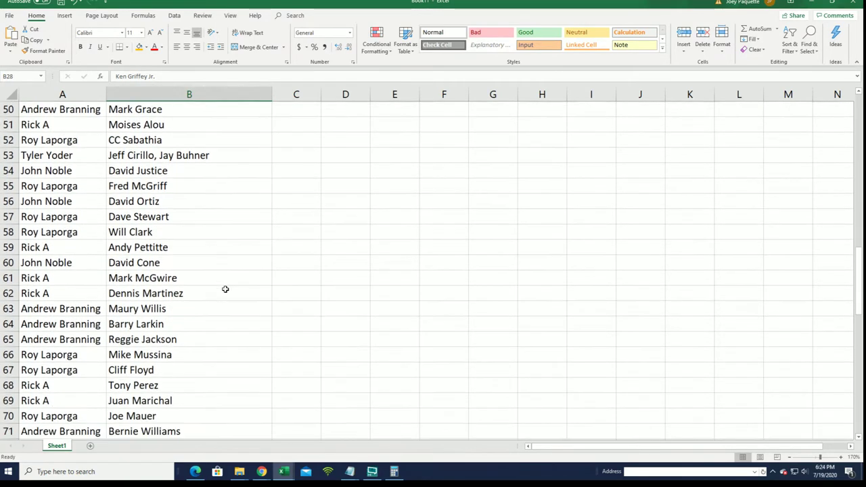
pyautogui.scroll(-3, 225, 289)
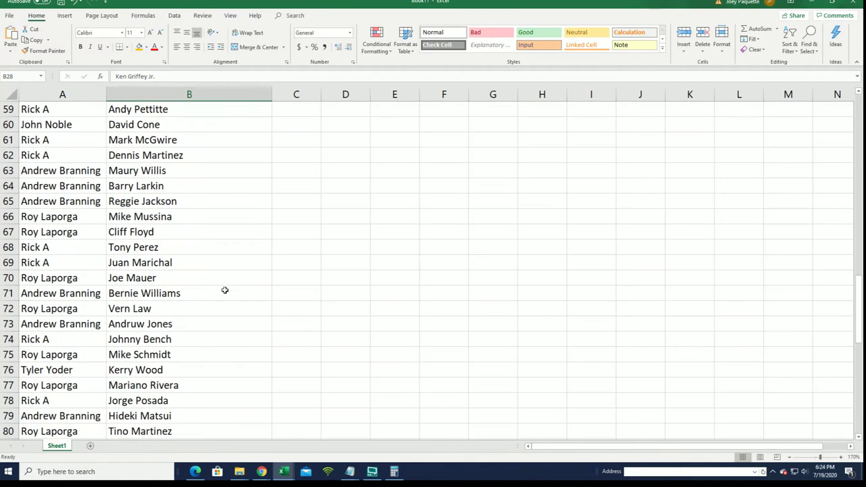
pyautogui.scroll(-5, 224, 290)
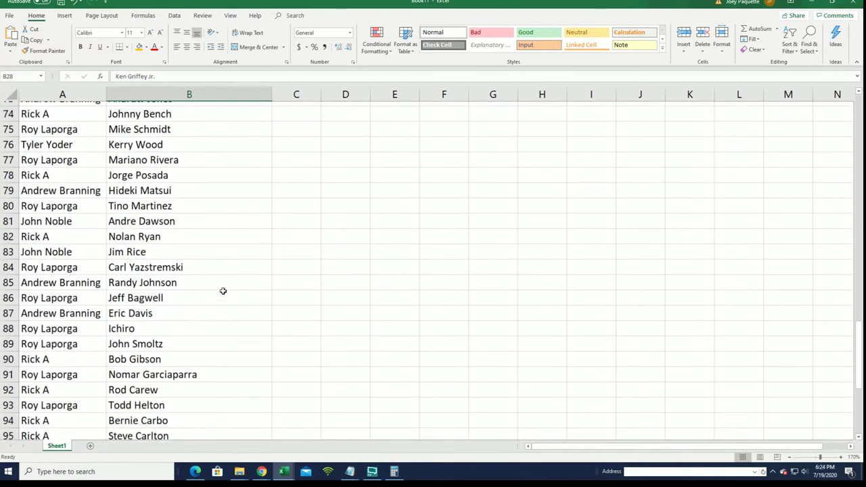
pyautogui.scroll(-3, 222, 291)
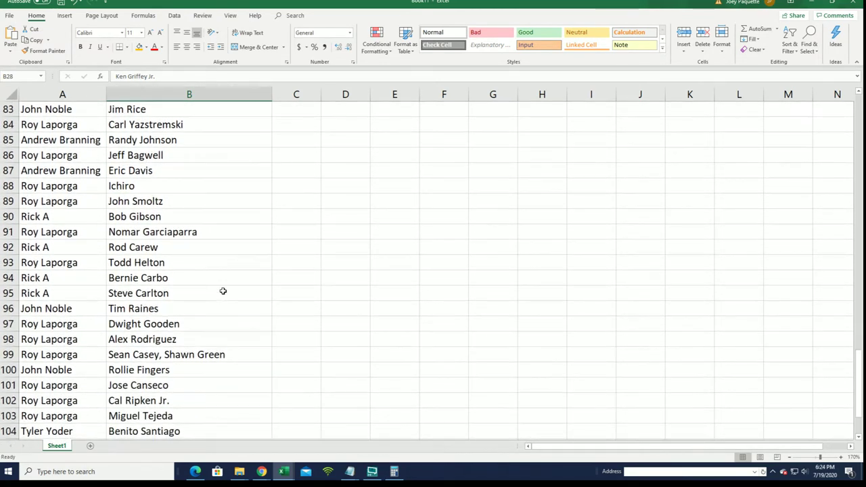
pyautogui.scroll(-2, 222, 291)
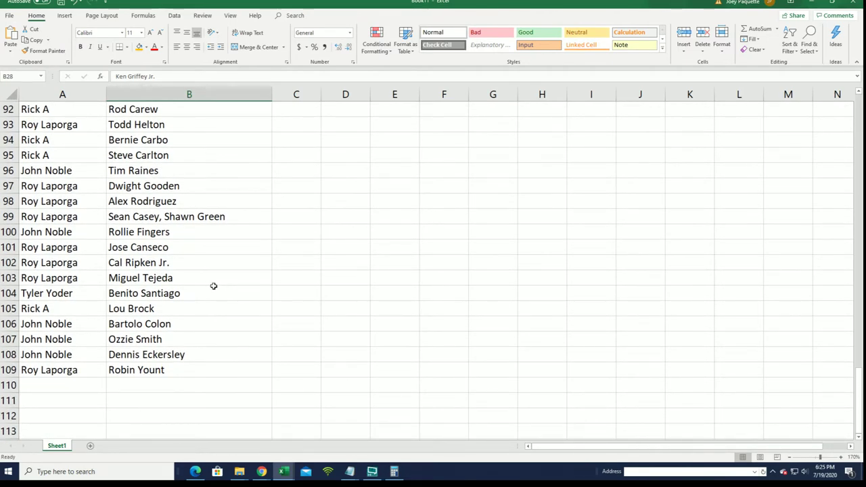
pyautogui.scroll(9, 213, 286)
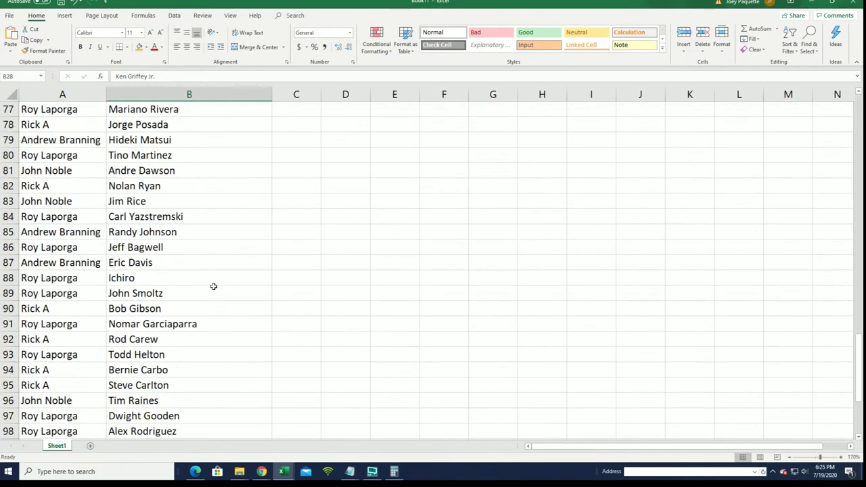
pyautogui.scroll(20, 213, 286)
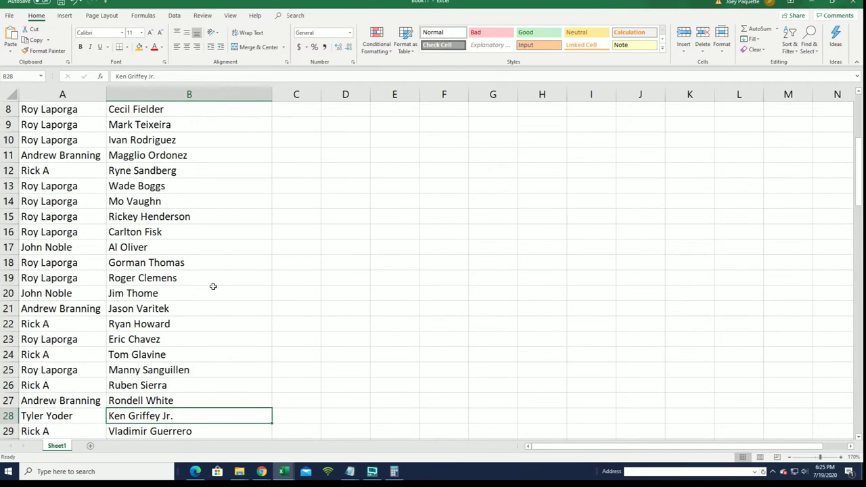